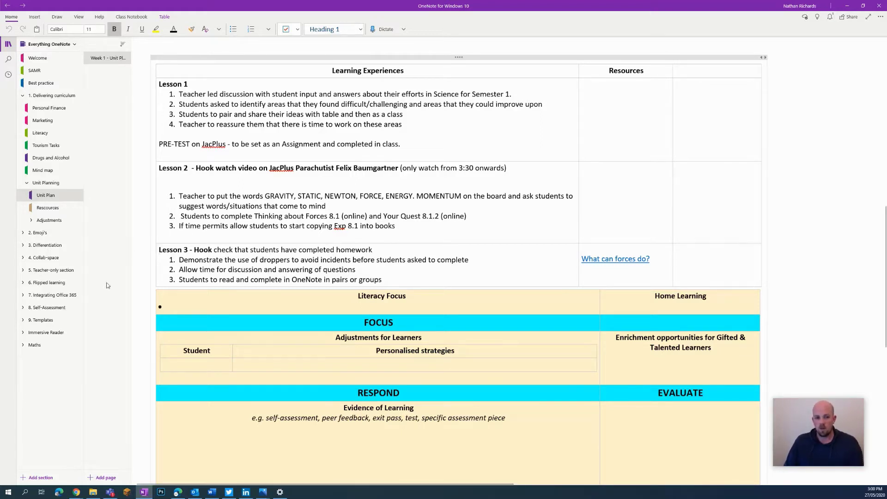
# Step: Scroll through the Unit Plan's lesson-planning table
pyautogui.scroll(2, 370, 254)
pyautogui.scroll(-2, 370, 252)
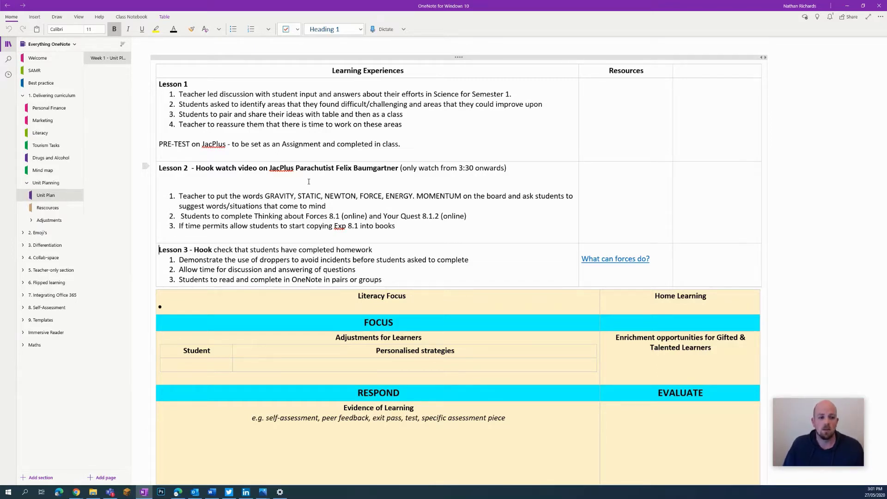
# Step: In the NCCD Notebook, rename New Section Group to 'JULY 2019 - AUG 2020'
pyautogui.click(62, 45)
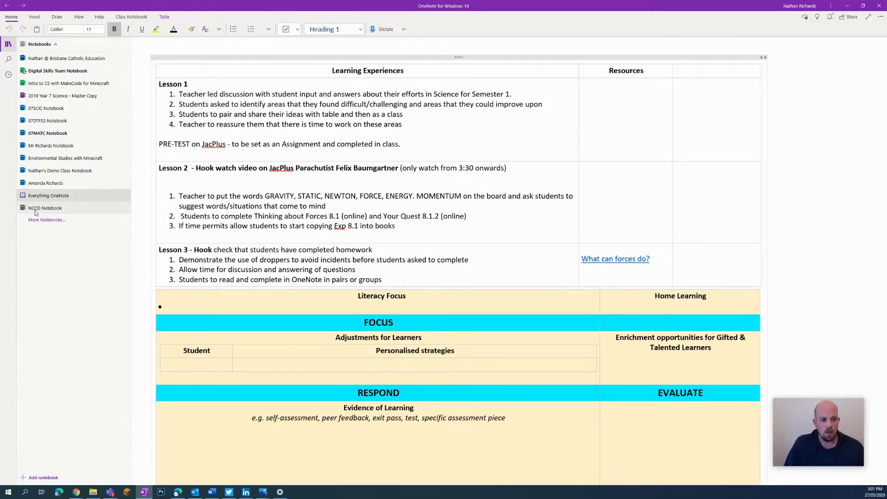
pyautogui.click(45, 210)
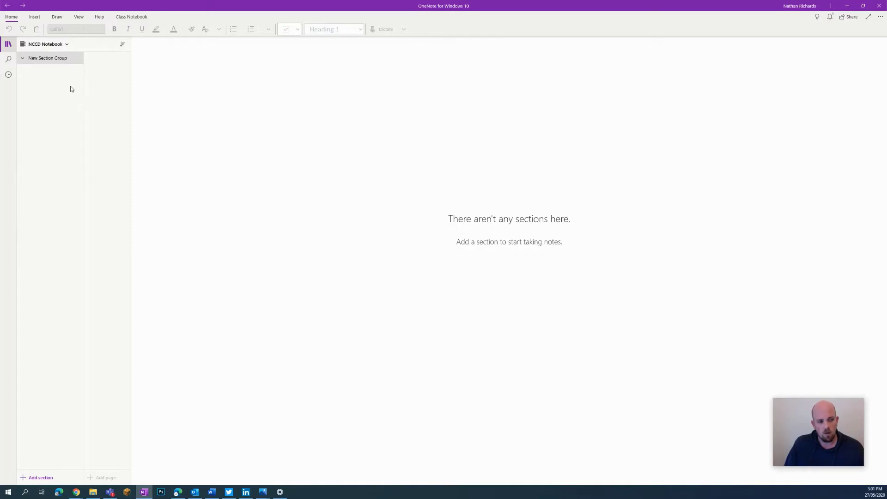
pyautogui.rightClick(50, 62)
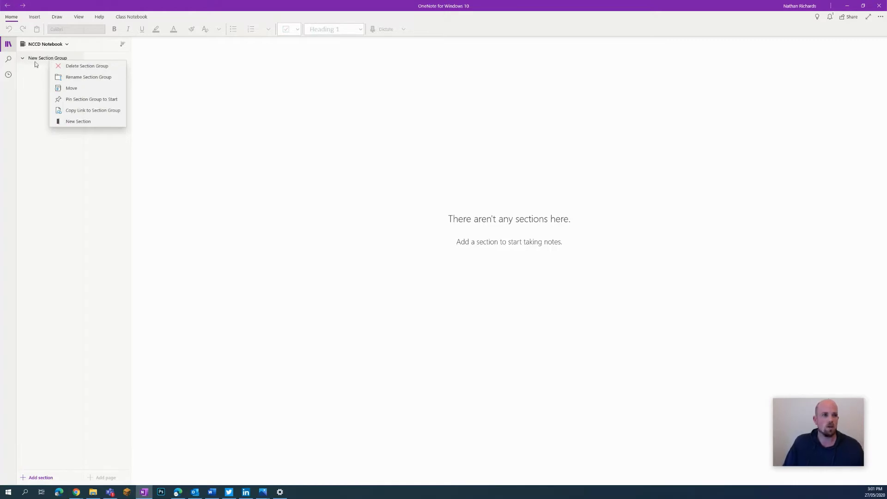
pyautogui.click(77, 77)
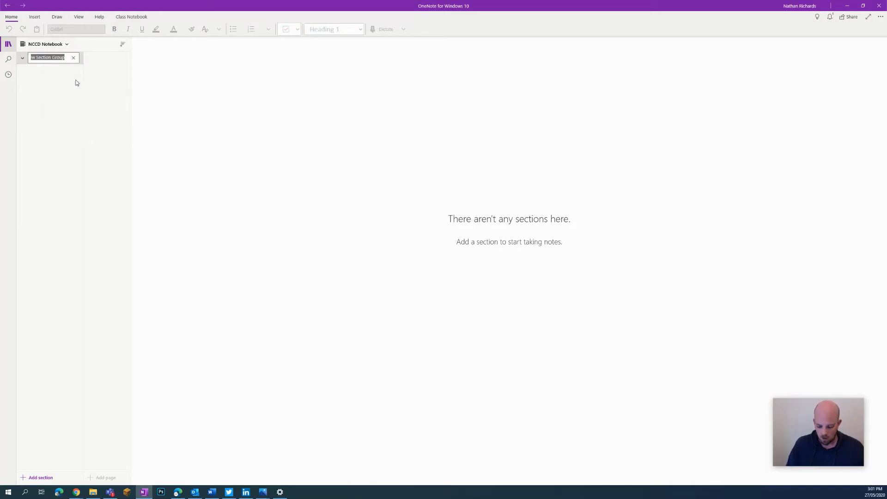
pyautogui.write('I')
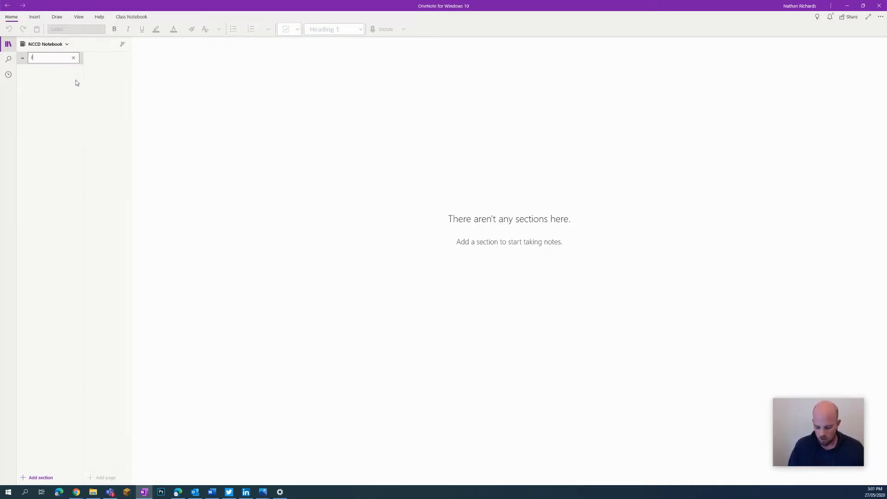
pyautogui.write('ULY 2019 - AUG')
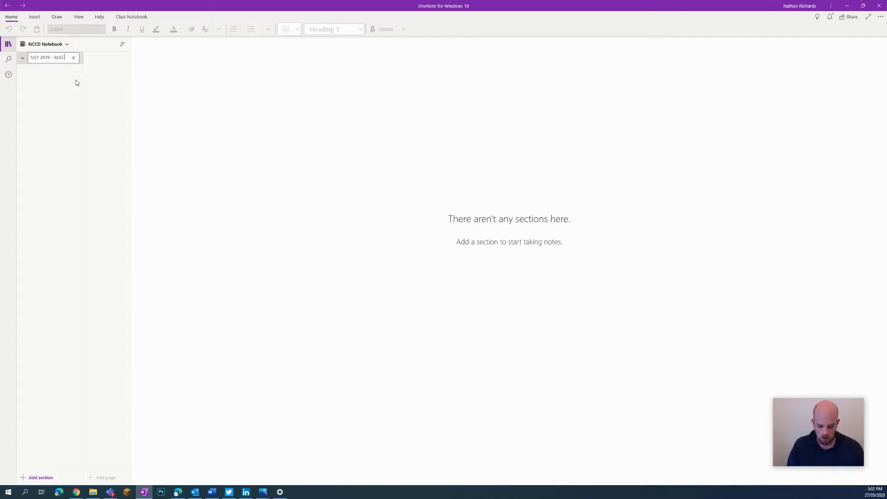
pyautogui.write(' 2020')
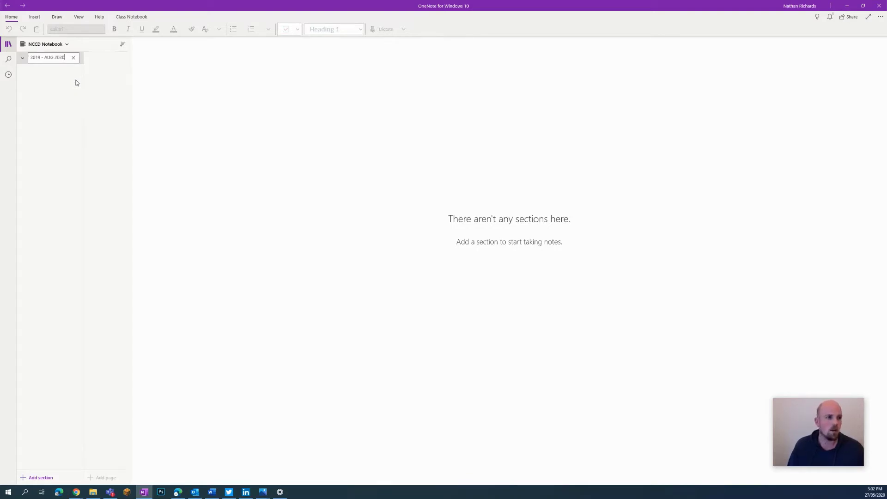
pyautogui.press('Return')
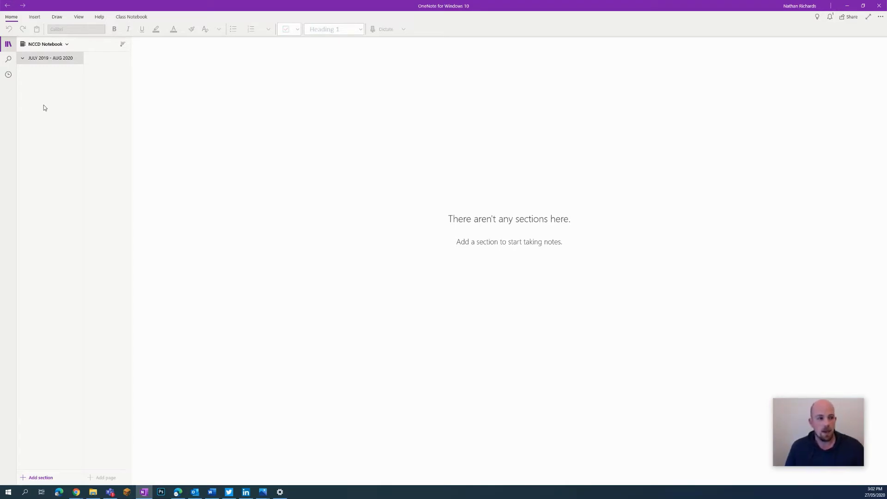
# Step: Add a section named with the student's name, then four more new sections
pyautogui.click(26, 481)
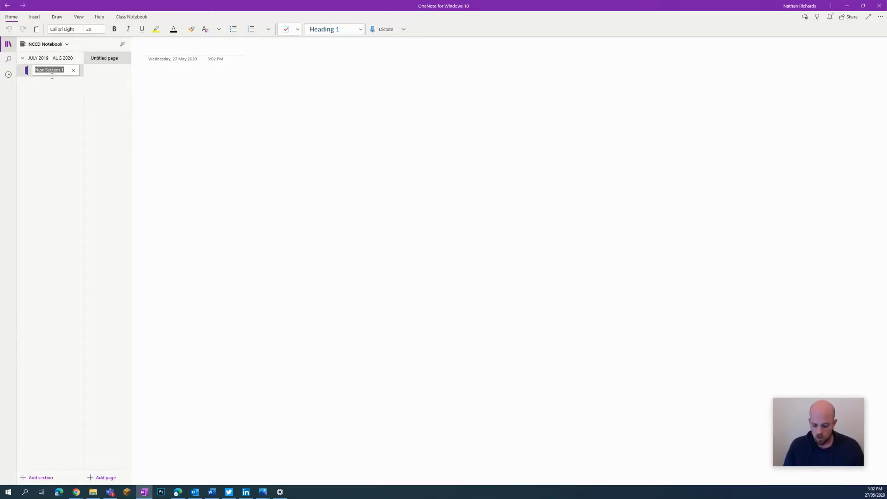
pyautogui.write('Joe Smith')
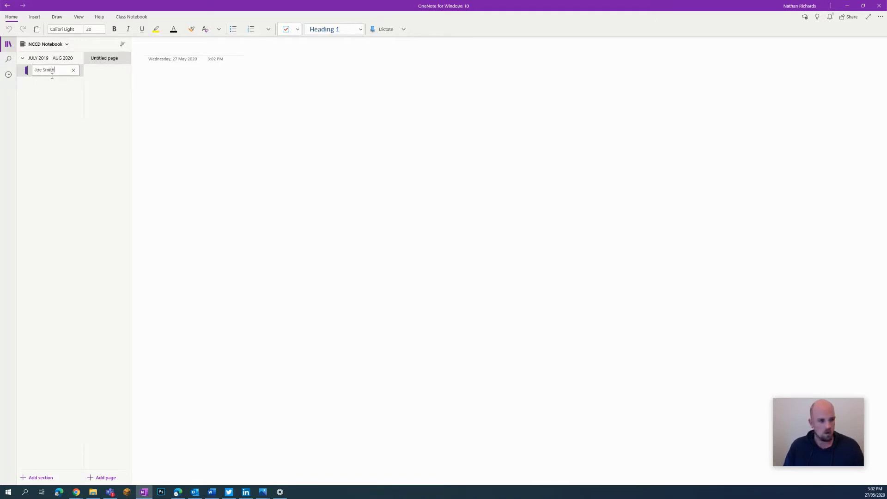
pyautogui.press('Return')
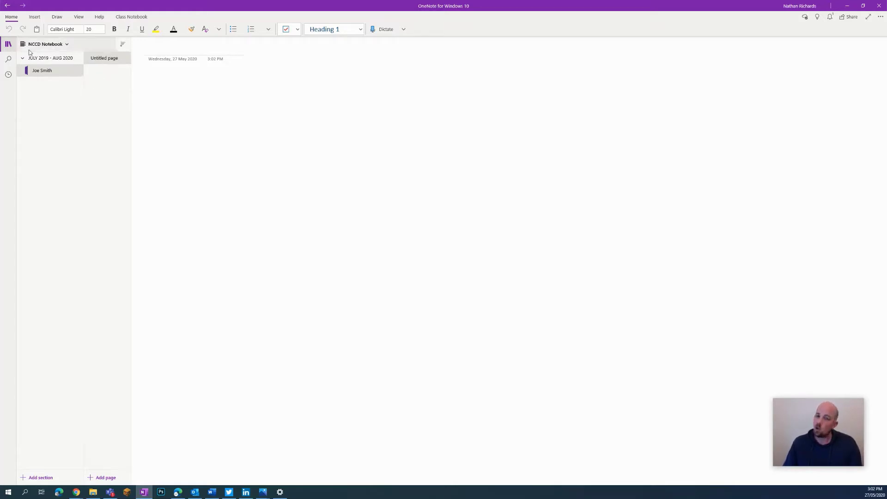
pyautogui.click(26, 480)
pyautogui.click(26, 481)
pyautogui.click(26, 480)
pyautogui.click(27, 480)
# Step: Look through New Section 1–4 and return to the student's section
pyautogui.click(72, 281)
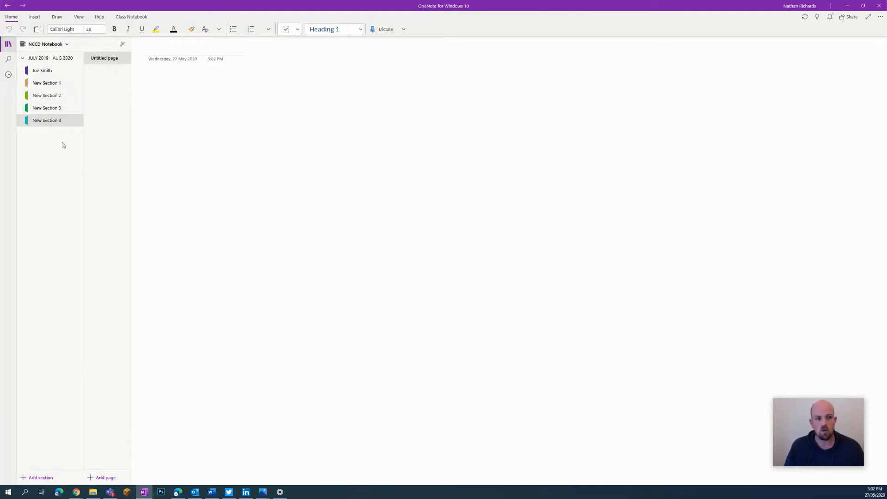
pyautogui.click(46, 83)
pyautogui.click(46, 95)
pyautogui.click(46, 120)
pyautogui.click(53, 107)
pyautogui.click(51, 95)
pyautogui.click(58, 85)
pyautogui.click(60, 73)
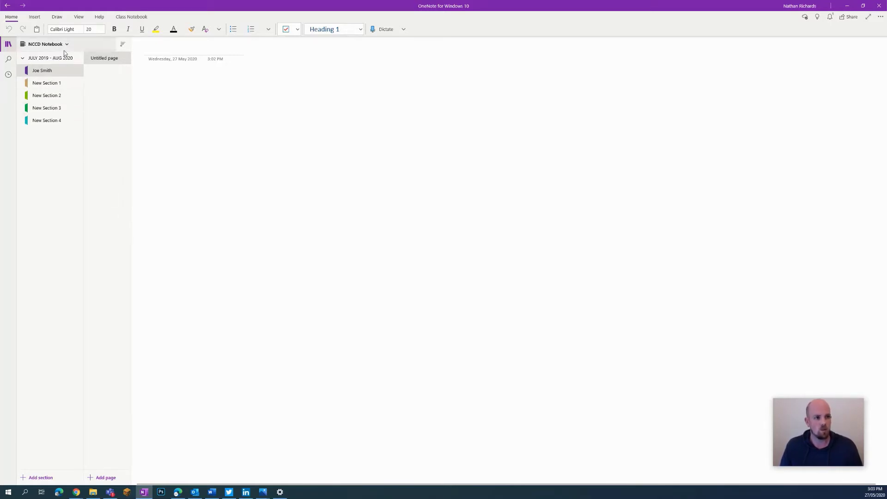
# Step: Paste a link to the student's section into the Unit Plan's empty Student cell in Everything OneNote
pyautogui.rightClick(41, 73)
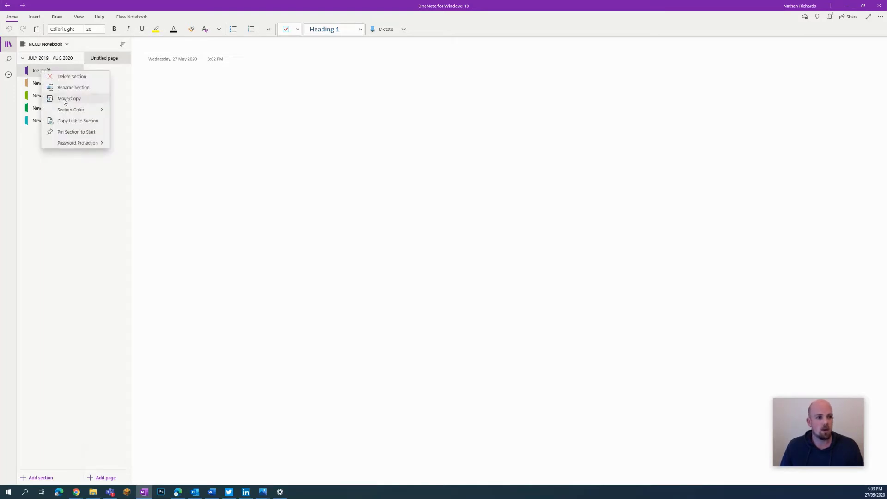
pyautogui.click(91, 121)
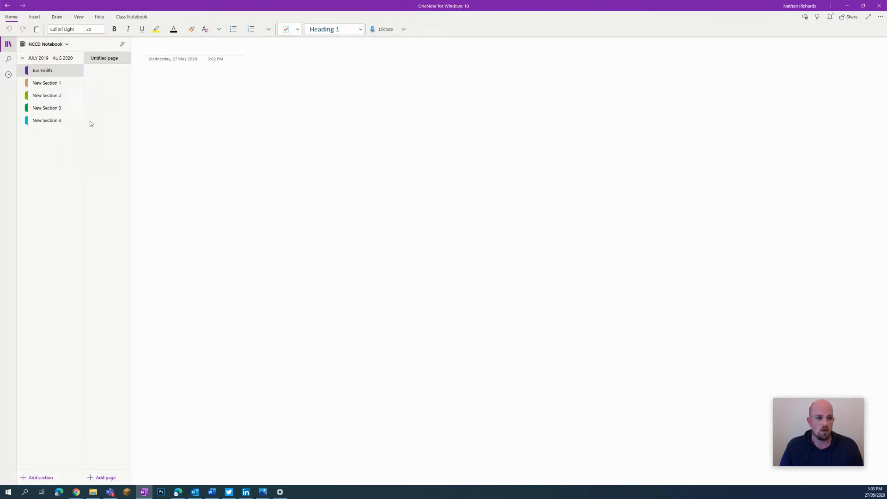
pyautogui.click(63, 45)
pyautogui.click(71, 195)
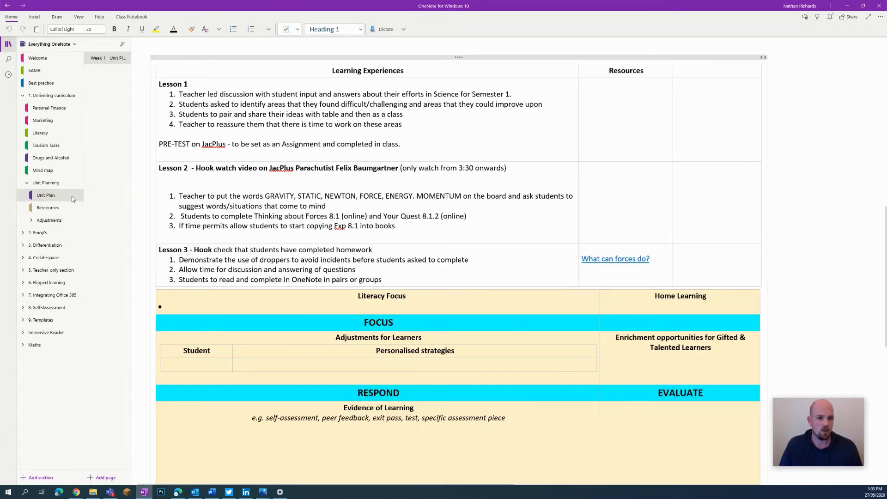
pyautogui.click(197, 366)
pyautogui.rightClick(198, 366)
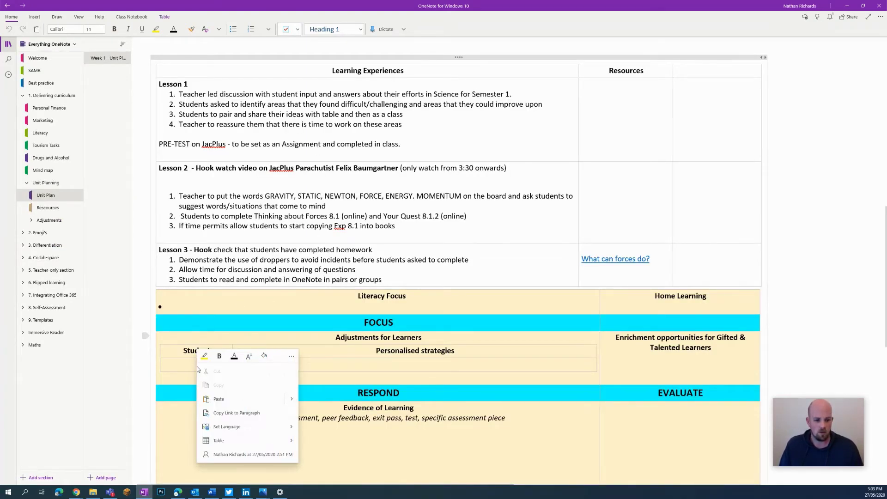
pyautogui.click(227, 402)
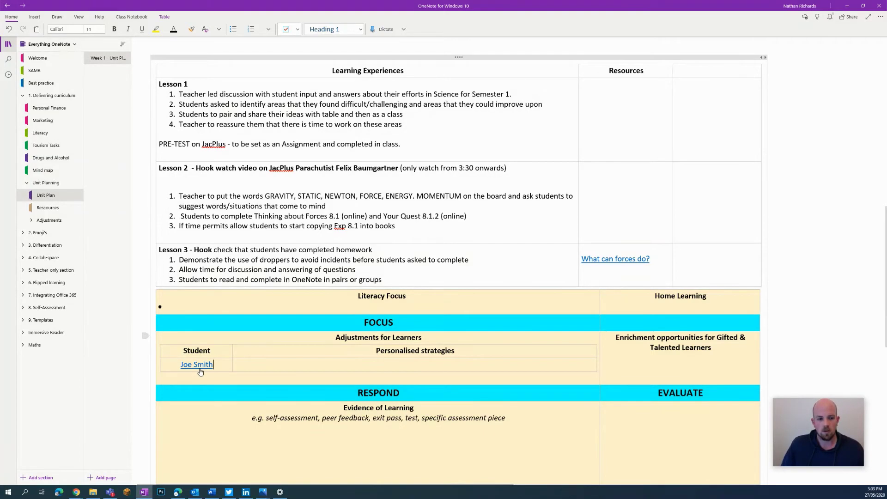
# Step: Browse Everything OneNote's Resources section and the Adjustments section group
pyautogui.click(41, 209)
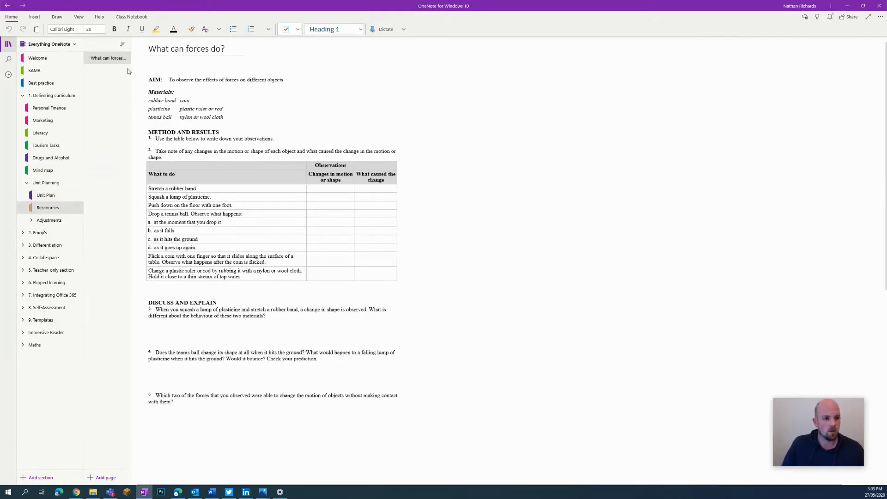
pyautogui.click(52, 220)
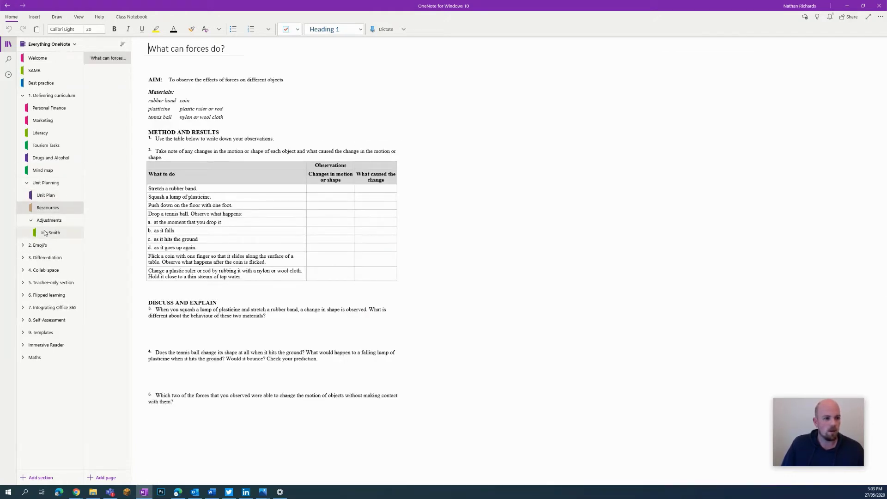
pyautogui.click(43, 221)
pyautogui.click(42, 222)
pyautogui.click(50, 233)
pyautogui.click(48, 221)
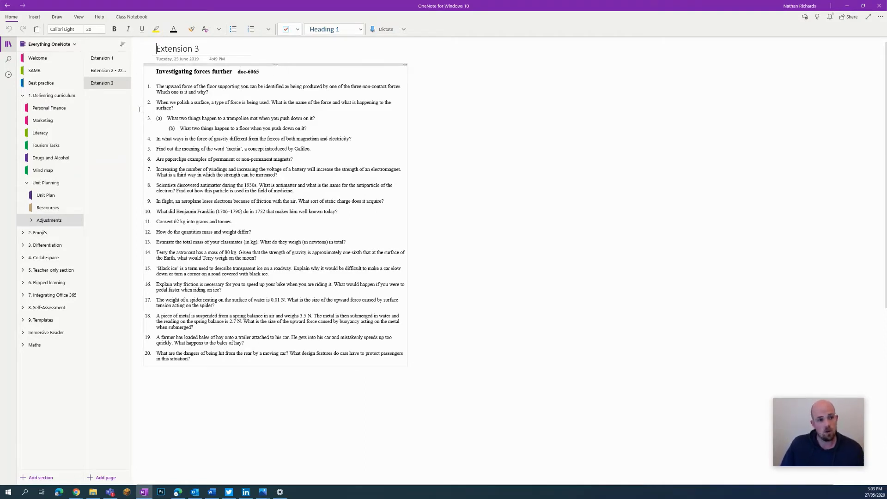
# Step: Copy the Extension 3 page and paste it into the student's NCCD section
pyautogui.rightClick(102, 86)
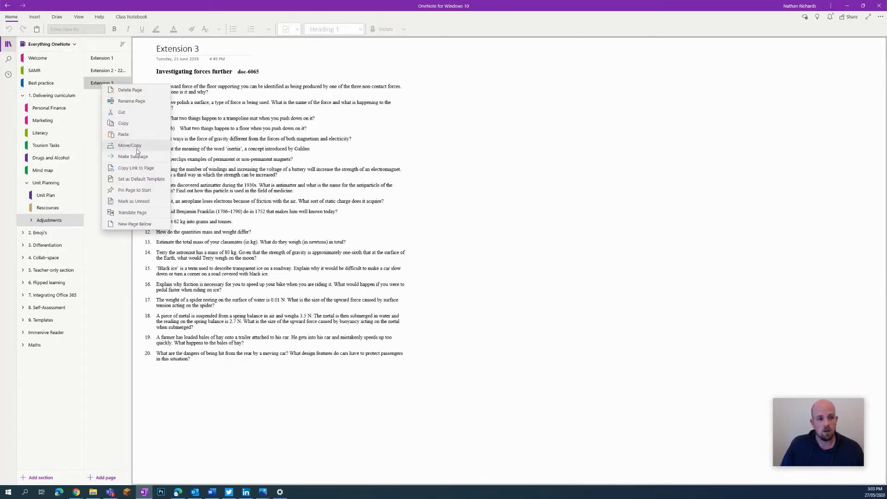
pyautogui.click(131, 123)
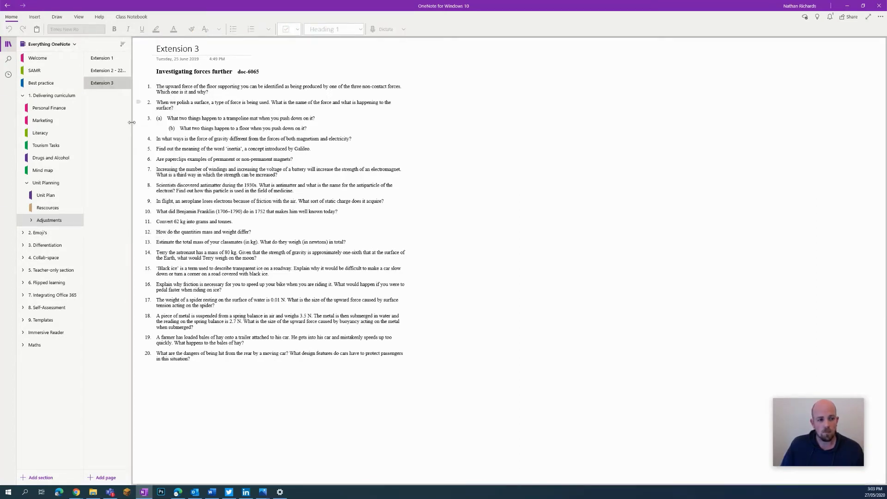
pyautogui.click(49, 44)
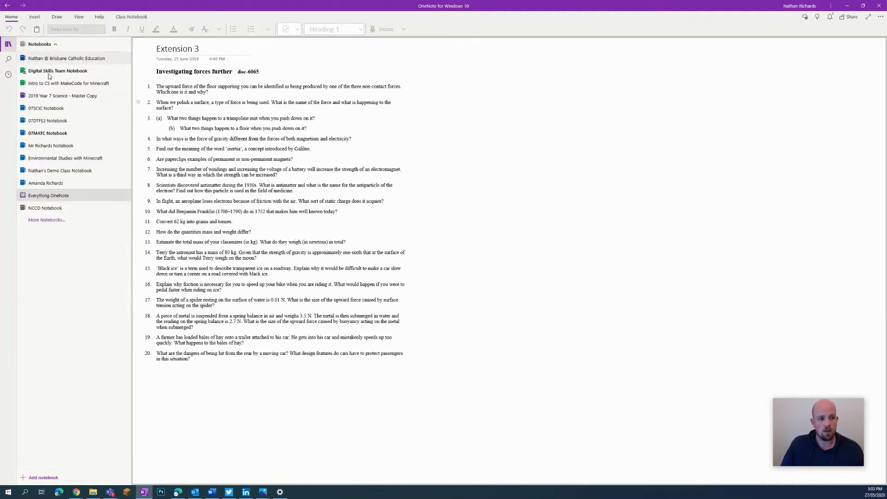
pyautogui.click(32, 210)
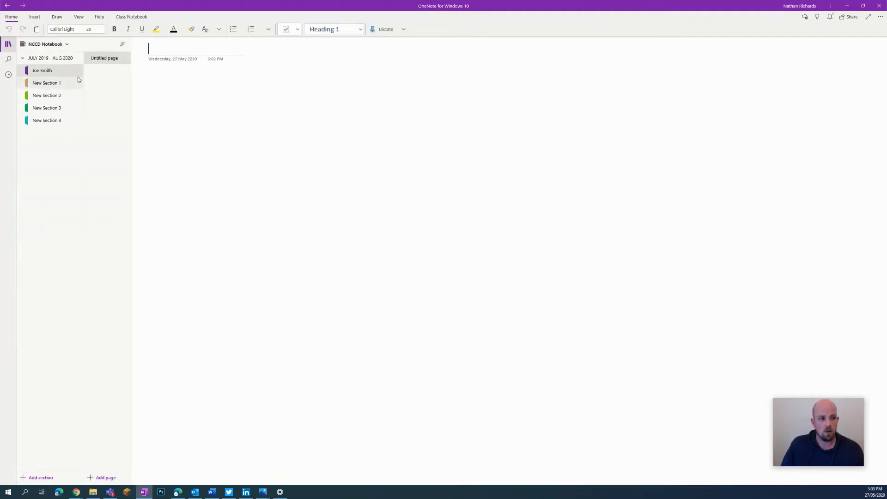
pyautogui.rightClick(98, 70)
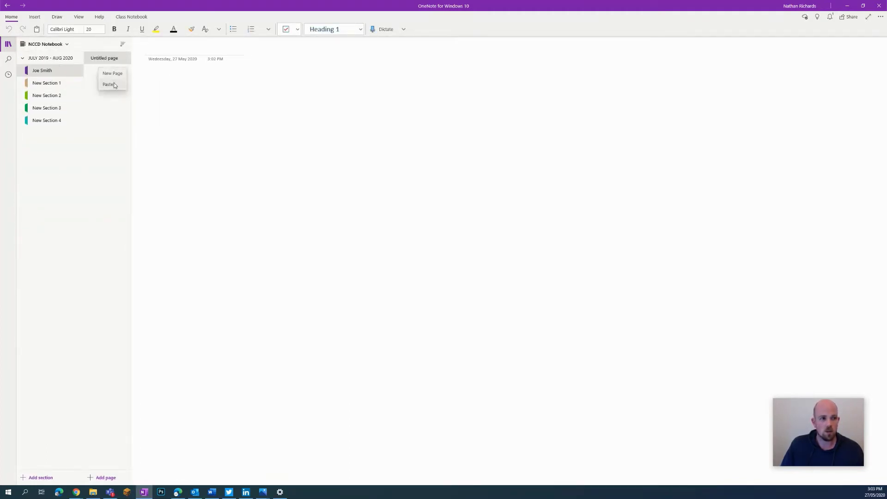
pyautogui.click(111, 84)
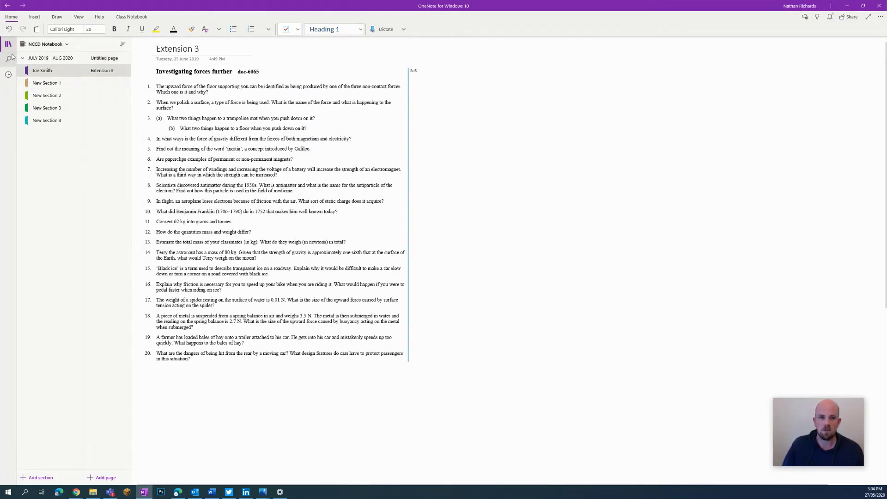
# Step: Switch to Everything OneNote and open the Extension 2 page
pyautogui.click(46, 44)
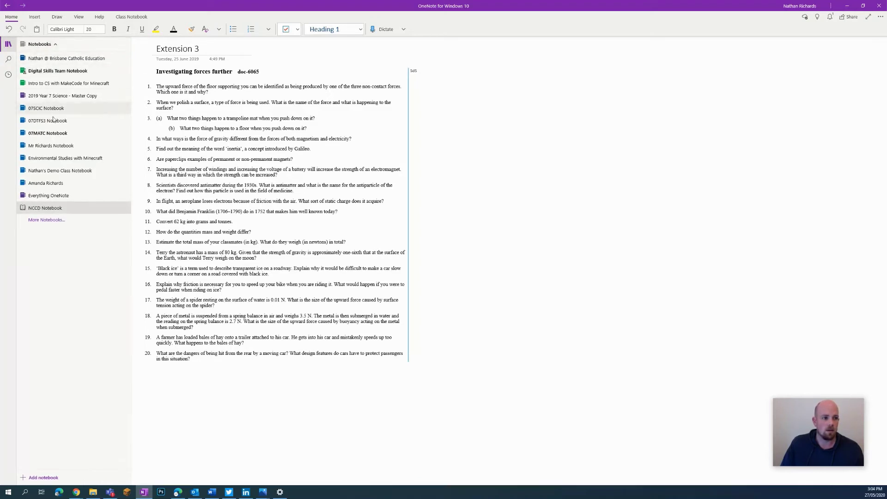
pyautogui.click(60, 196)
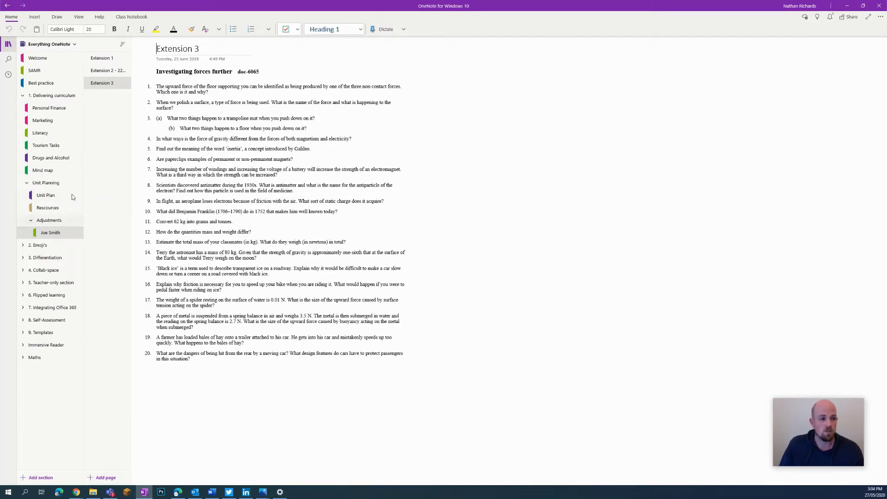
pyautogui.click(124, 70)
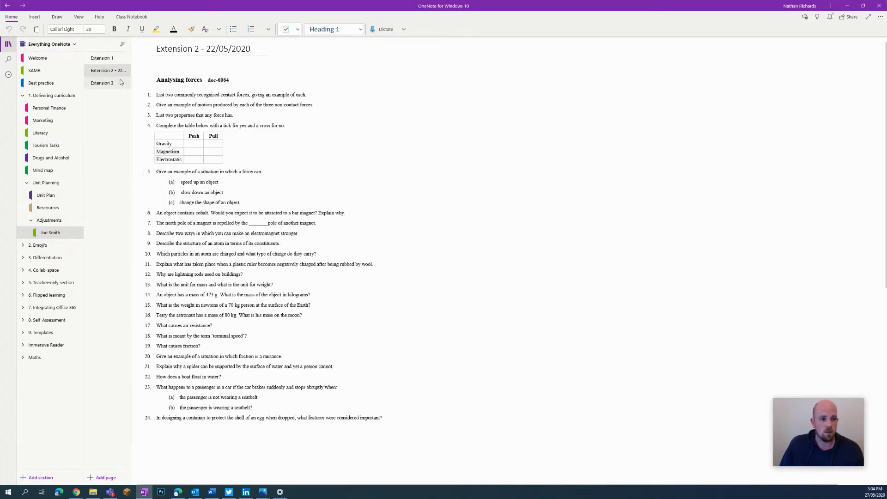
pyautogui.rightClick(113, 71)
pyautogui.click(101, 113)
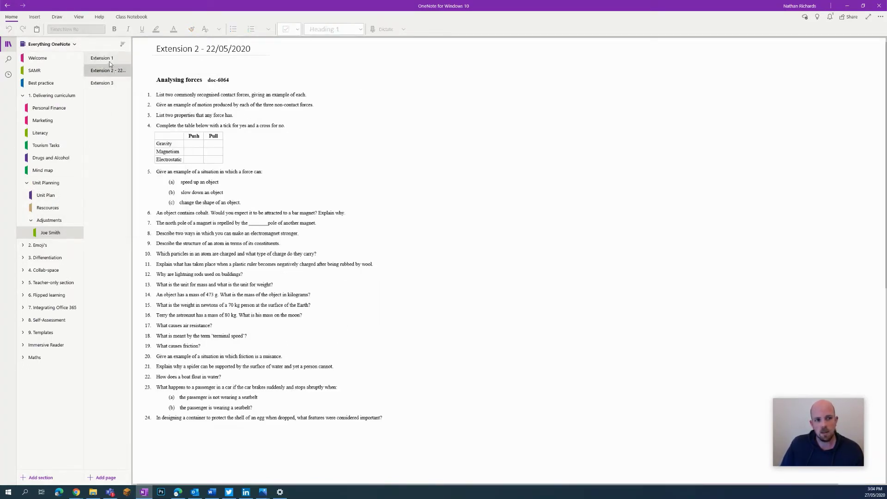
pyautogui.click(112, 60)
pyautogui.click(111, 72)
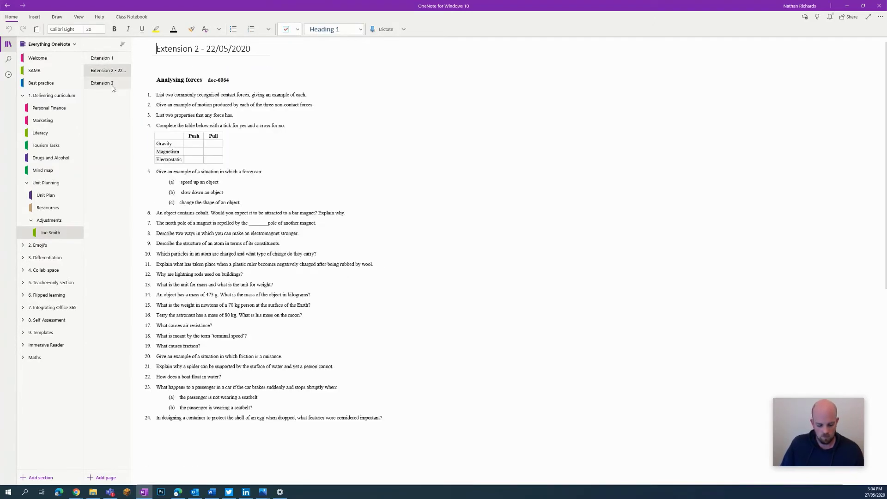
# Step: Copy Extension 2 and Extension 3 together, then return to the NCCD Notebook
pyautogui.keyDown('shift'); pyautogui.click(106, 84); pyautogui.keyUp('shift')
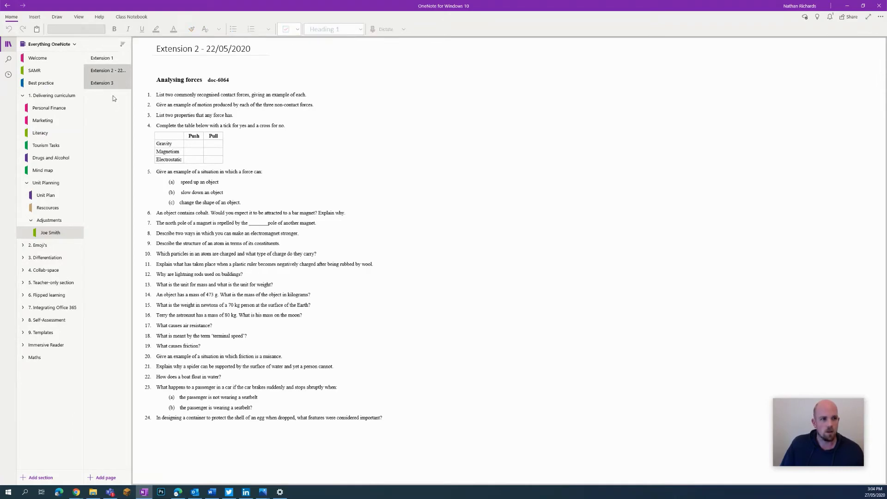
pyautogui.rightClick(114, 82)
pyautogui.click(134, 107)
pyautogui.click(21, 43)
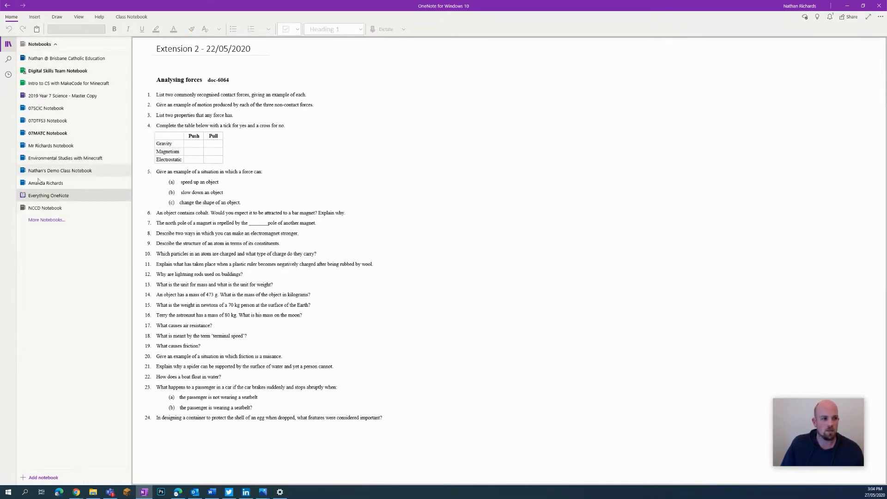
pyautogui.click(41, 206)
# Step: Paste the copied Extension 2 and Extension 3 pages into the student's section and check them
pyautogui.rightClick(107, 94)
pyautogui.click(115, 111)
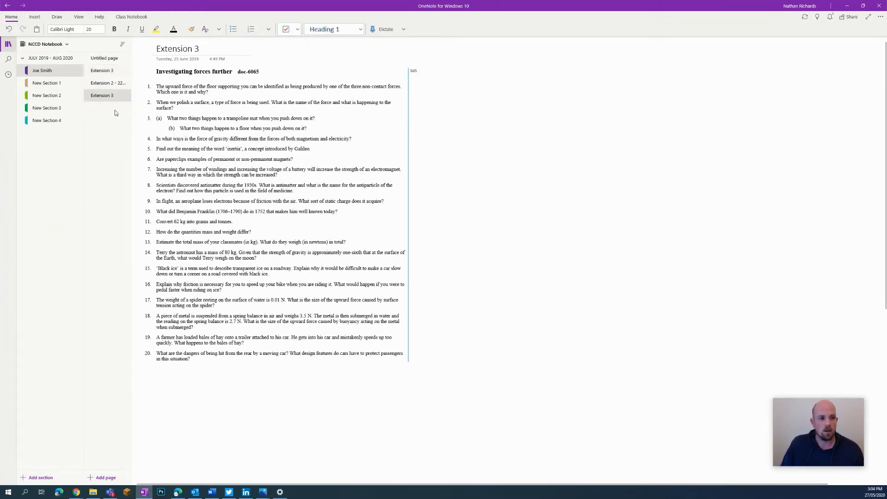
pyautogui.click(113, 84)
pyautogui.click(113, 92)
pyautogui.click(120, 83)
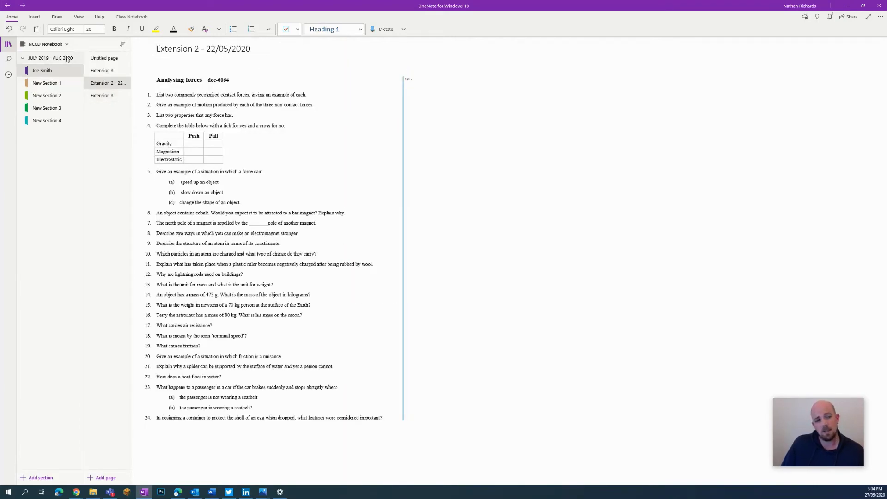
# Step: Follow the student link on Everything OneNote's Unit Plan to the NCCD section
pyautogui.click(45, 44)
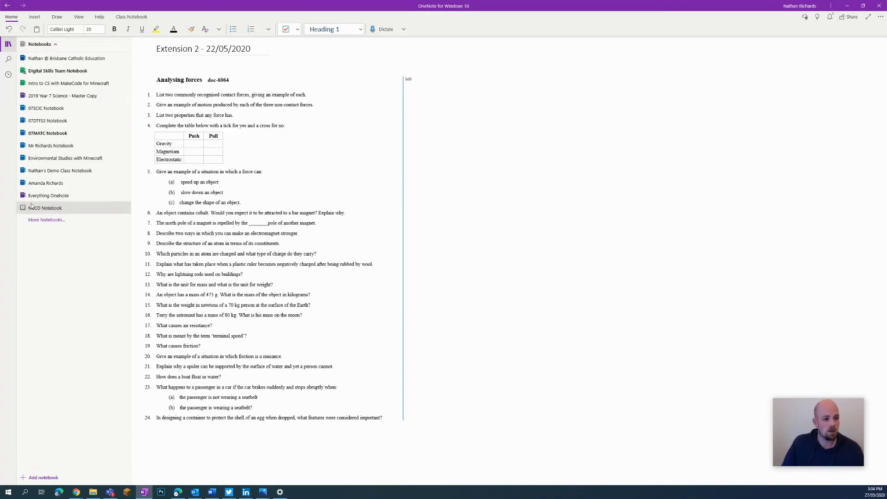
pyautogui.click(51, 199)
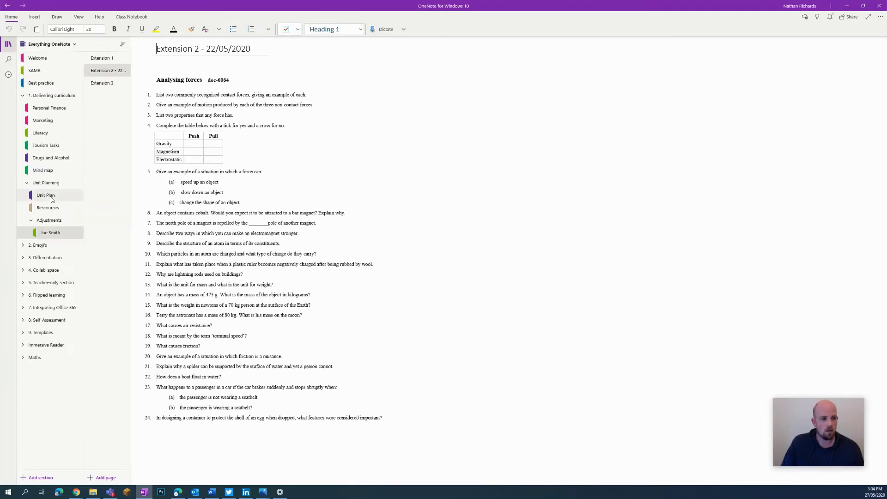
pyautogui.click(46, 196)
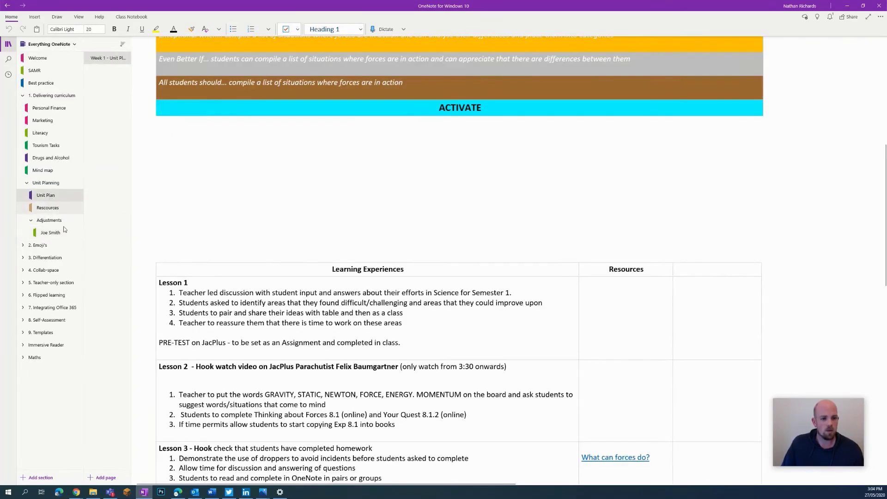
pyautogui.scroll(-8, 260, 240)
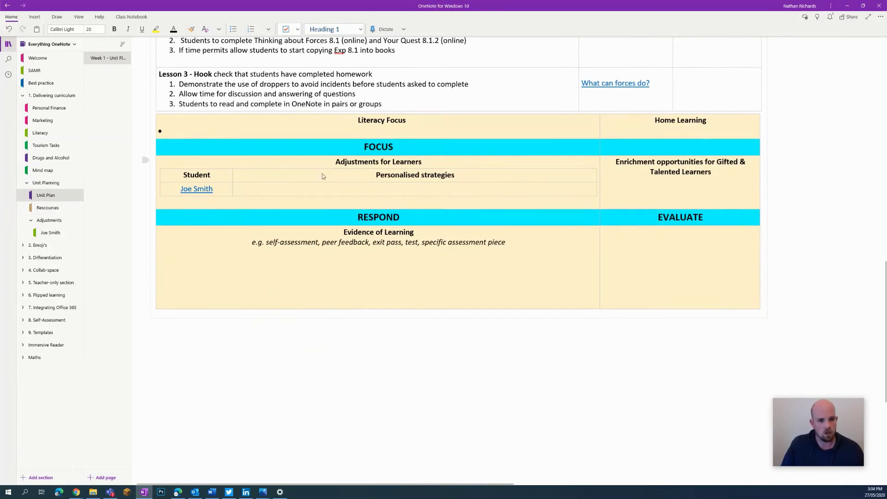
pyautogui.click(205, 190)
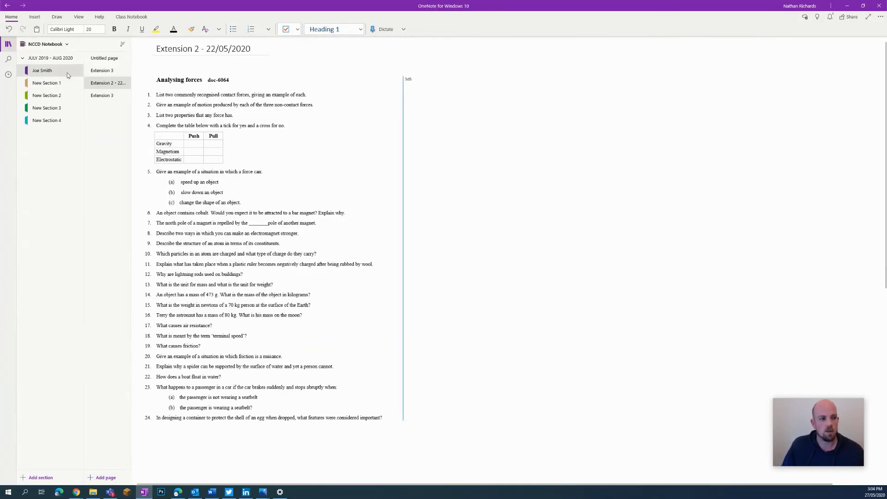
# Step: Review the Extension 2 page and both Extension 3 pages, ending on the second Extension 3
pyautogui.click(111, 74)
pyautogui.click(109, 83)
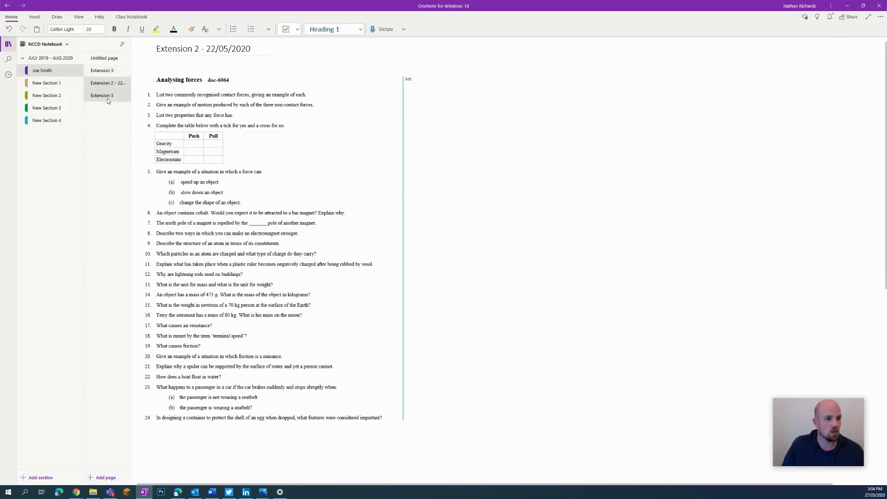
pyautogui.click(111, 95)
pyautogui.click(110, 83)
pyautogui.click(109, 96)
pyautogui.click(109, 83)
pyautogui.click(109, 96)
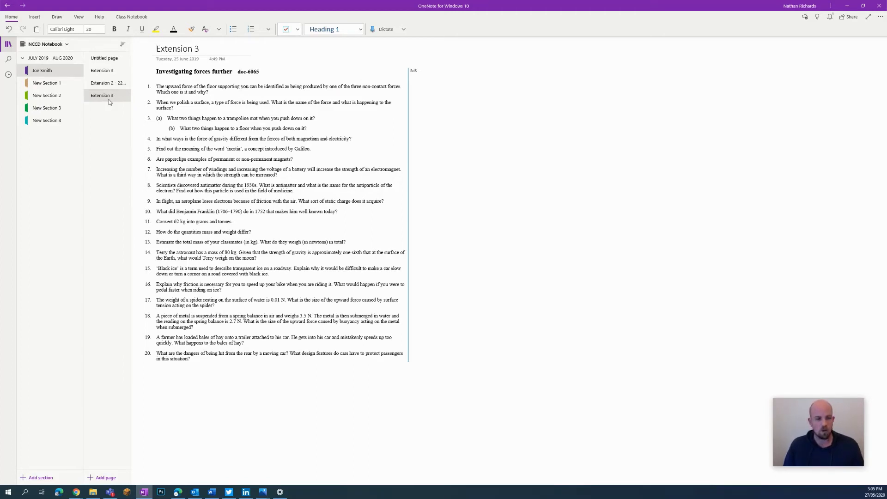
# Step: Start a printout with Microsoft Print to PDF as the printer and show the Pages options
pyautogui.hotkey('ctrl', 'p')
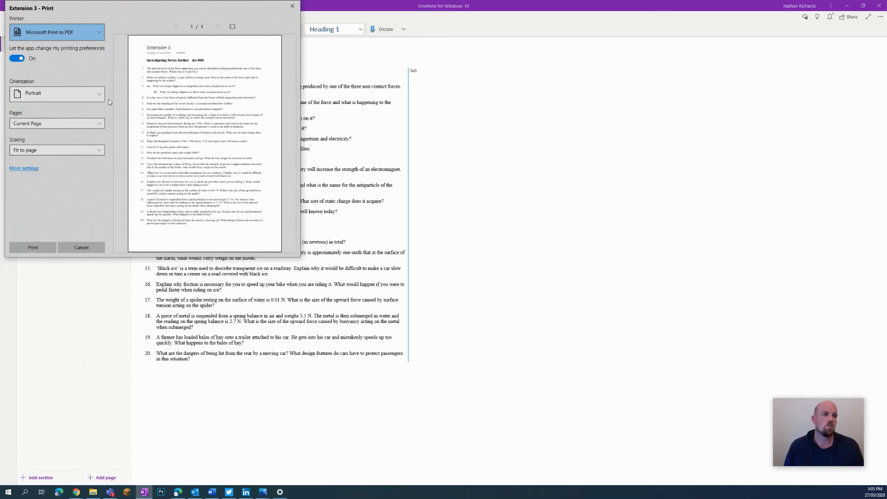
pyautogui.click(97, 33)
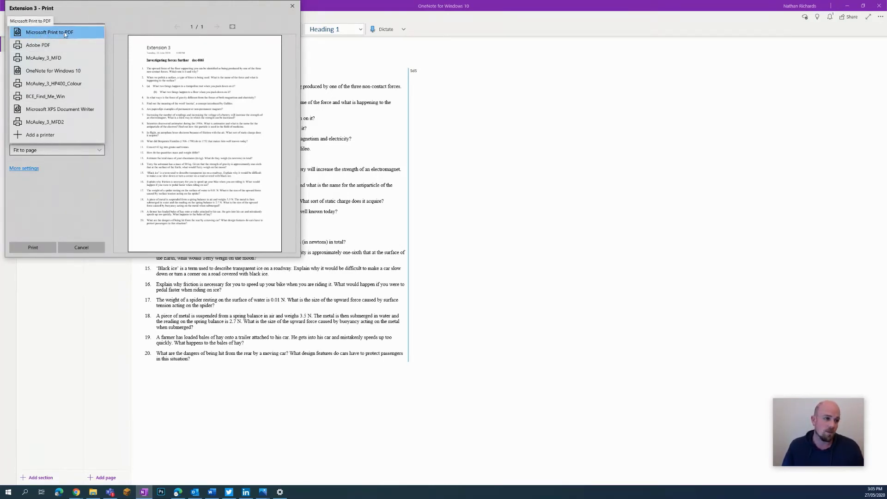
pyautogui.click(65, 32)
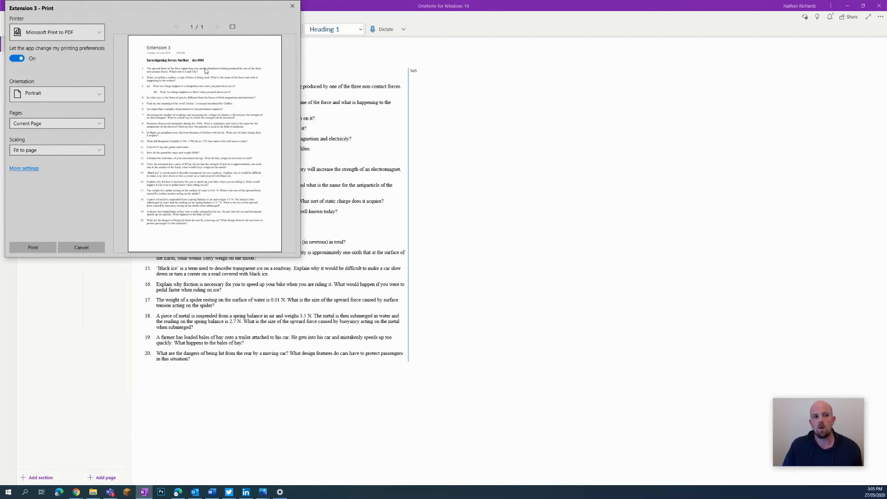
pyautogui.click(98, 124)
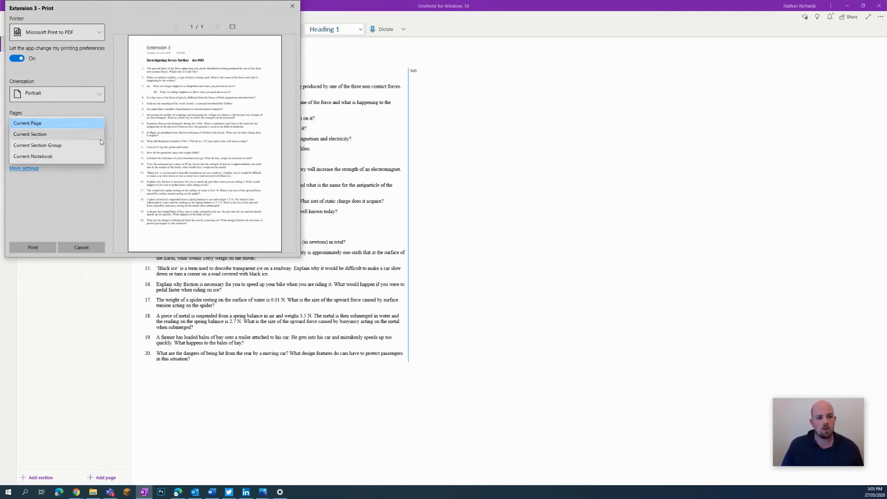
# Step: Set Pages to Current Section and page through the five-page preview
pyautogui.click(43, 135)
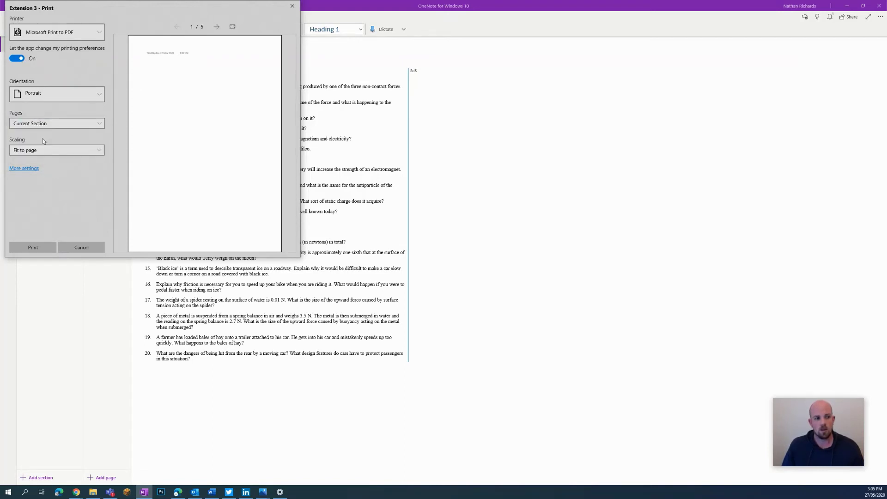
pyautogui.click(219, 29)
pyautogui.click(218, 29)
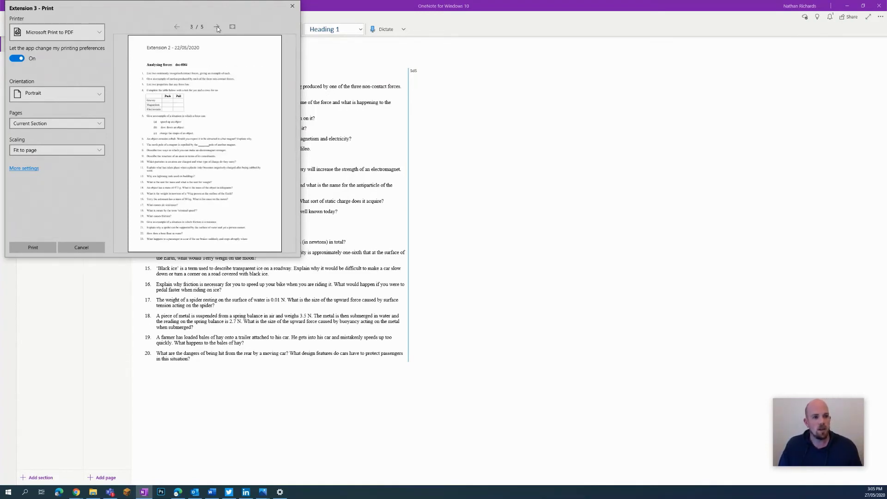
pyautogui.click(217, 29)
pyautogui.click(217, 29)
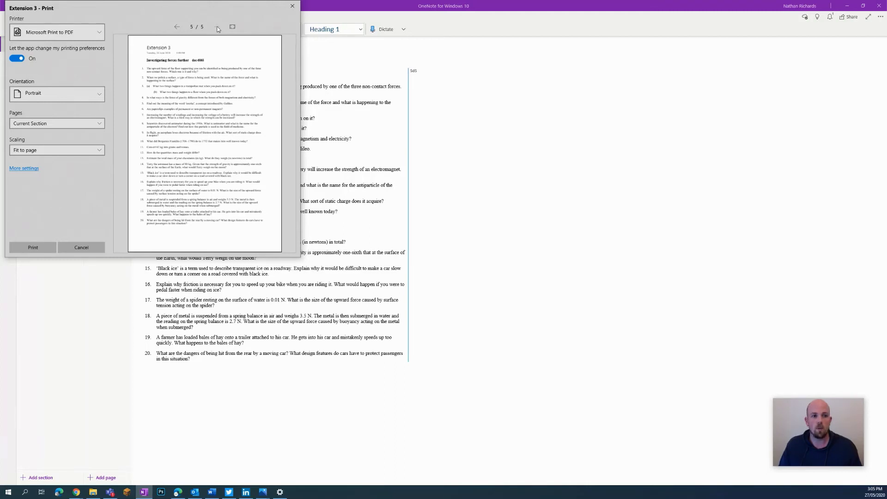
pyautogui.click(180, 27)
pyautogui.click(179, 27)
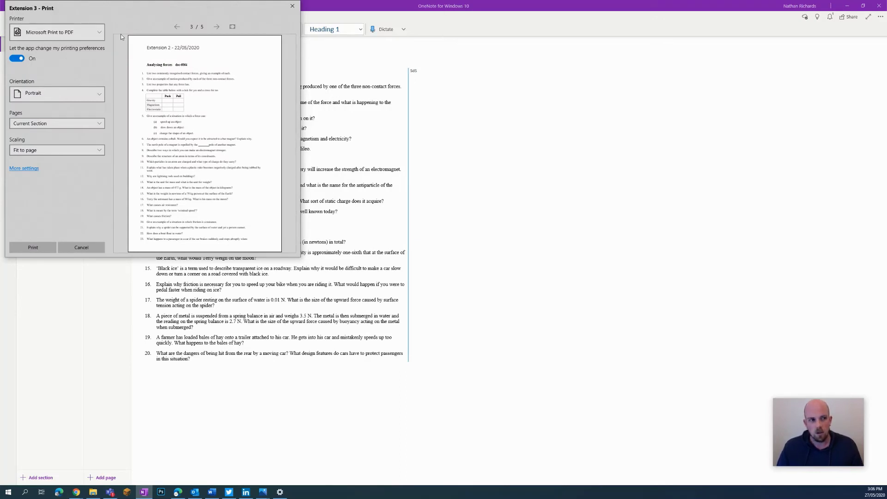
# Step: Try Current Section Group, then go back to Current Section
pyautogui.click(99, 124)
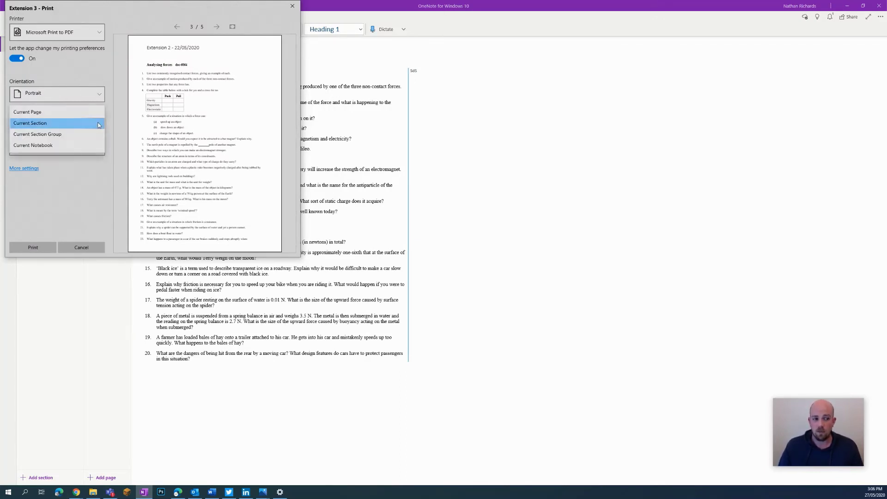
pyautogui.click(28, 134)
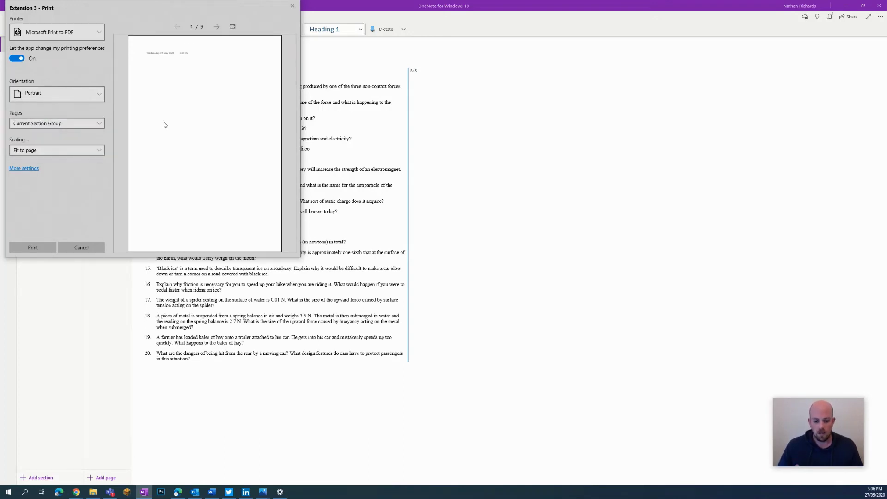
pyautogui.click(87, 122)
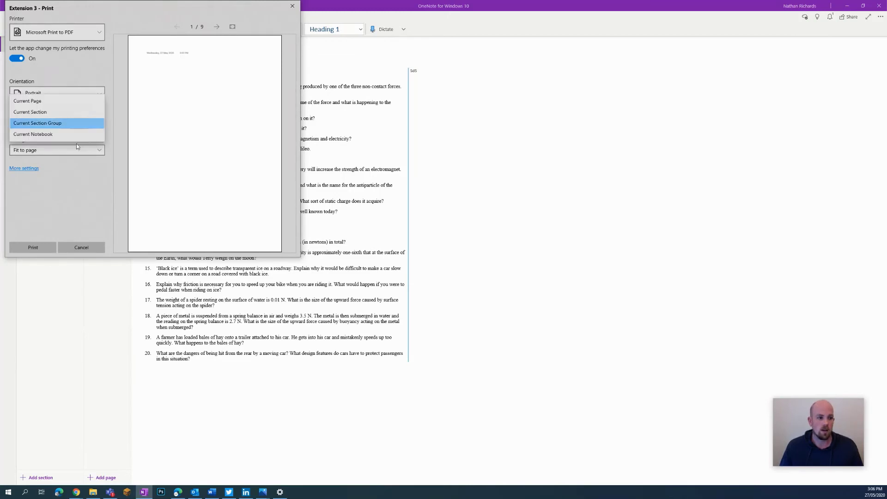
pyautogui.click(64, 112)
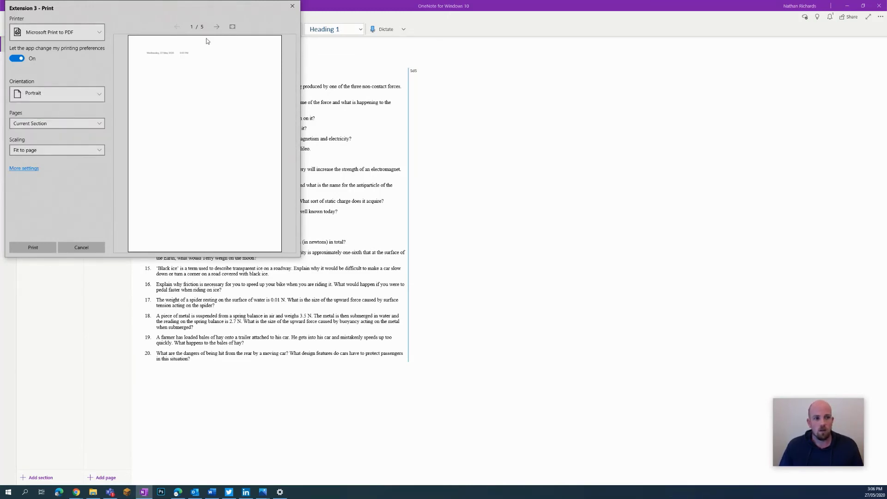
pyautogui.click(216, 28)
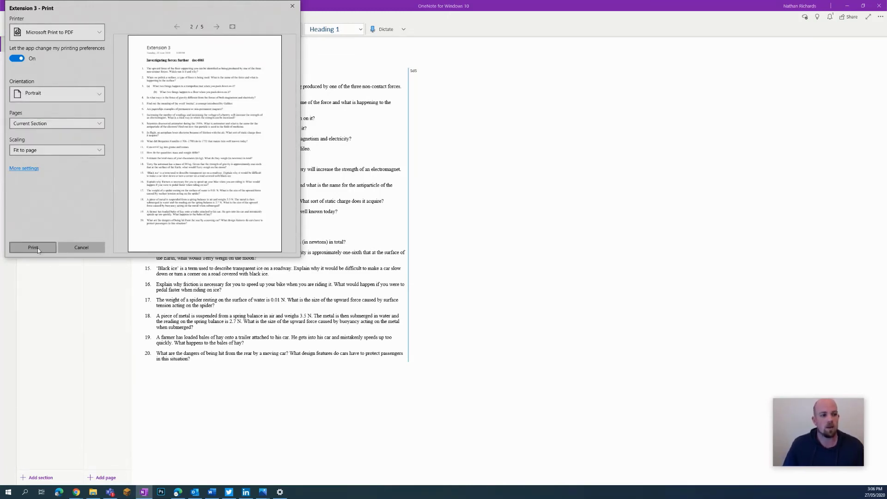
# Step: Save the section printout to the Desktop as a PDF named 'NCCD' plus the student's name
pyautogui.click(38, 249)
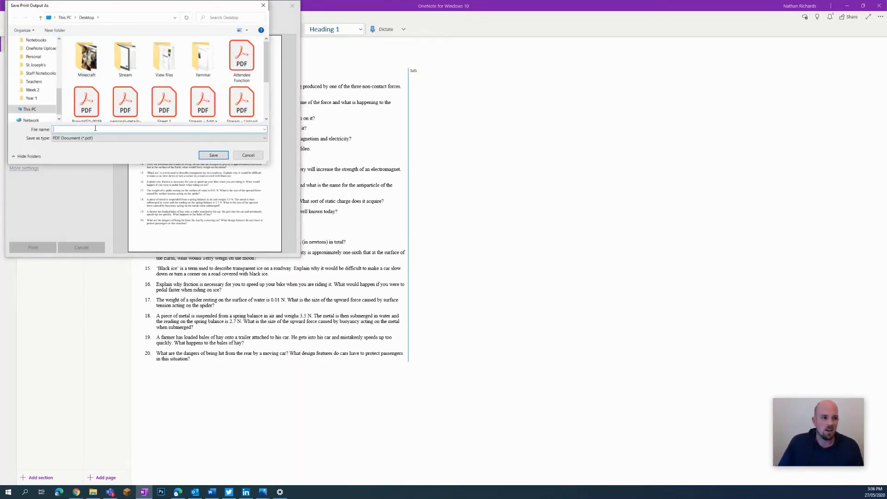
pyautogui.click(93, 137)
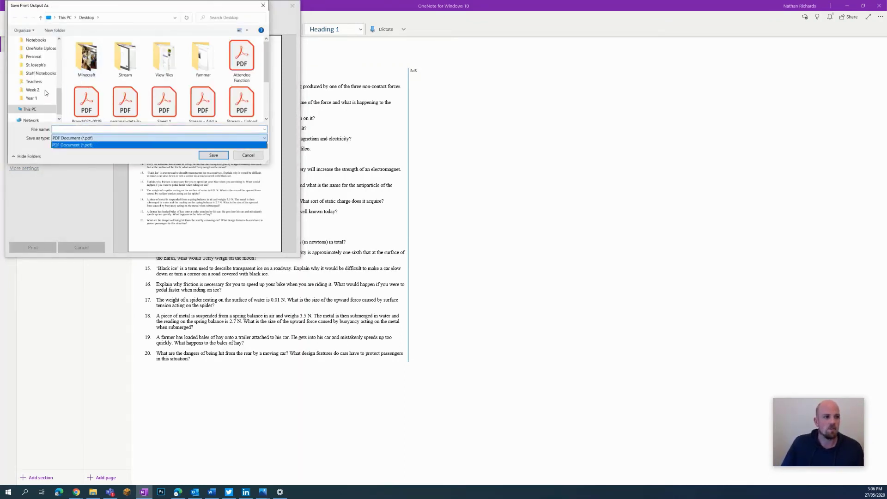
pyautogui.scroll(5, 32, 40)
pyautogui.click(36, 54)
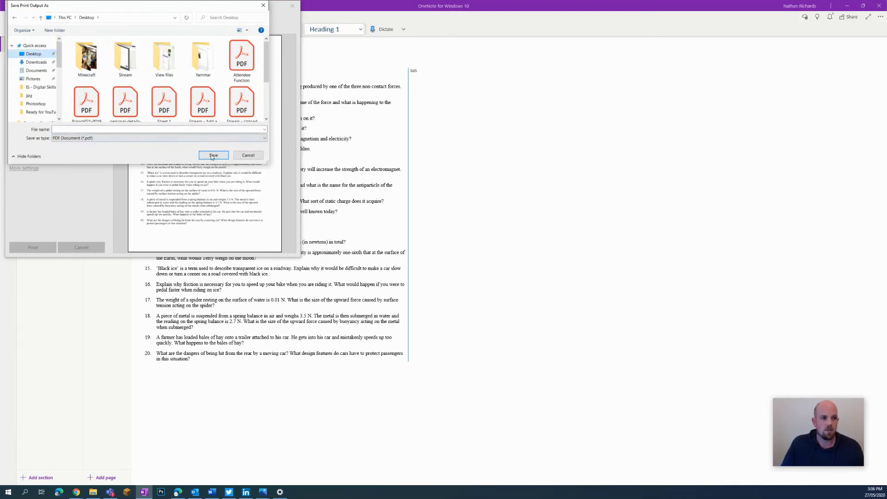
pyautogui.click(167, 129)
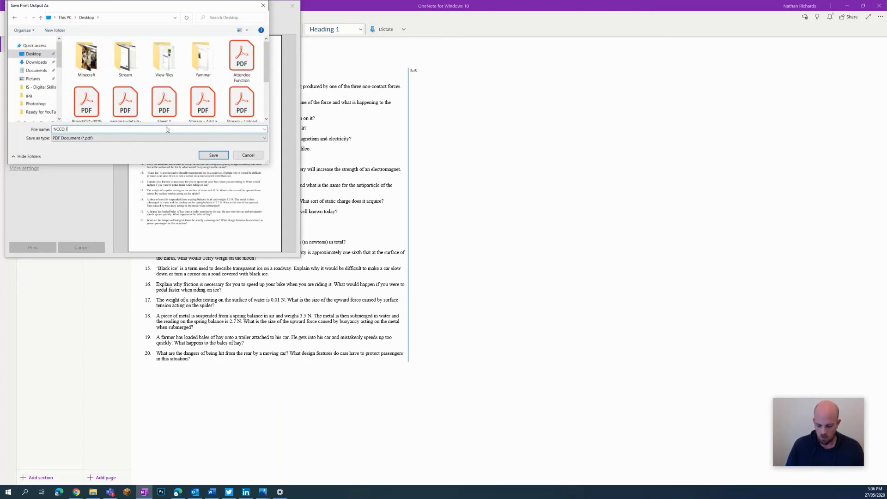
pyautogui.write('NCCD Joe Smith')
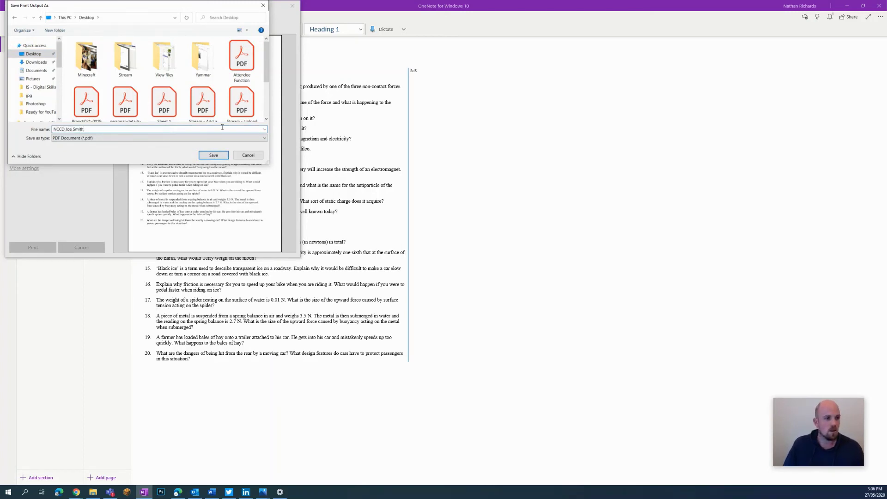
pyautogui.click(227, 155)
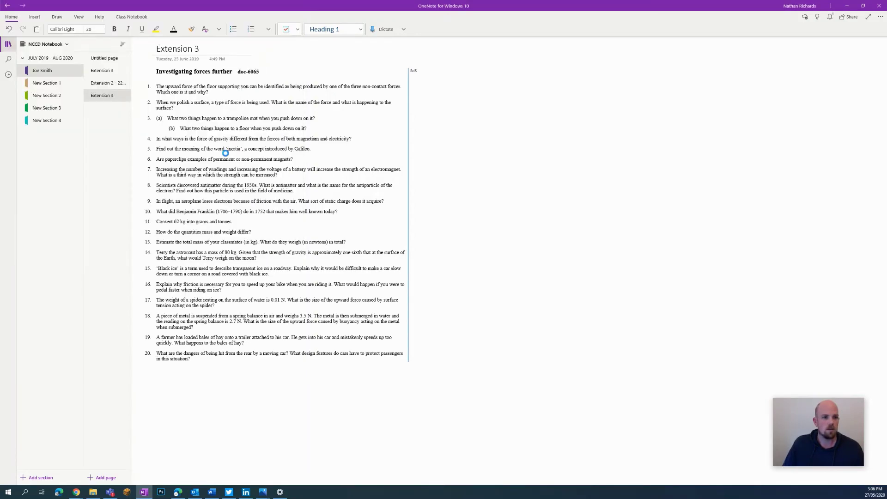
# Step: Minimize OneNote and Teams, then select the NCCD PDF in File Explorer's Desktop folder
pyautogui.click(848, 6)
pyautogui.click(734, 42)
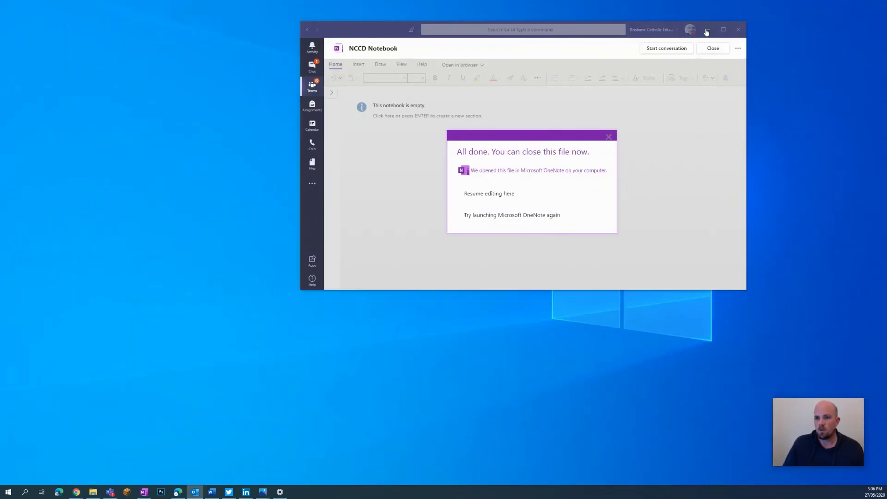
pyautogui.click(706, 30)
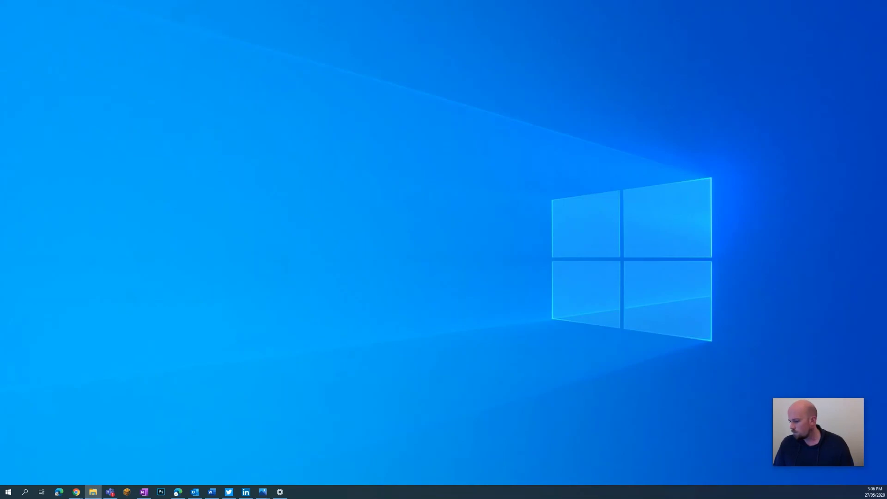
pyautogui.click(93, 492)
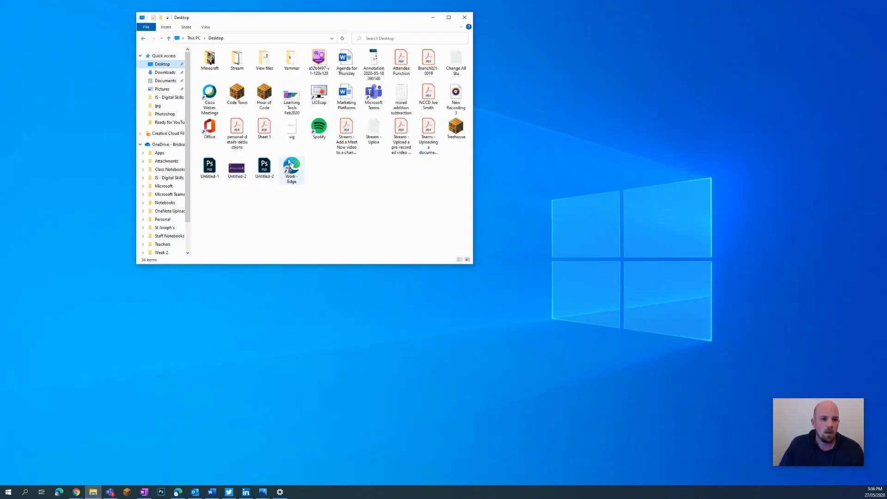
pyautogui.click(431, 95)
# Step: Open the NCCD PDF in Acrobat, reposition the window, and scroll down to page 4 of 5
pyautogui.doubleClick(430, 96)
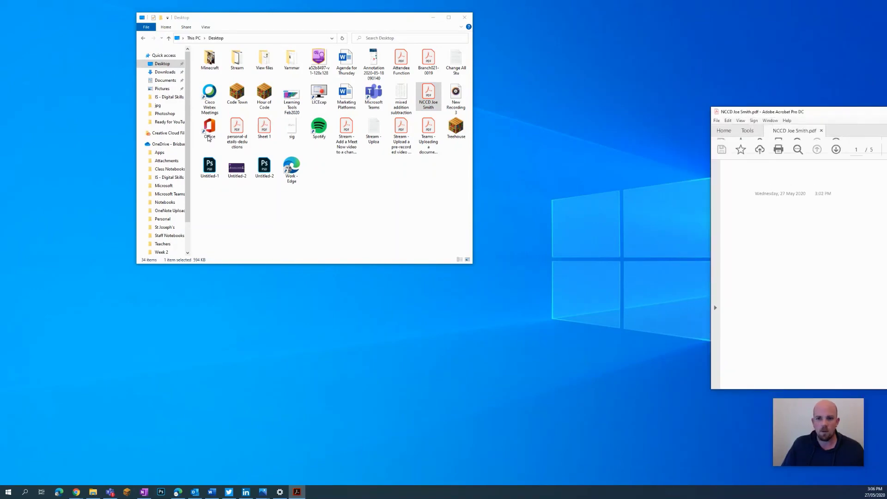
pyautogui.moveTo(216, 140); pyautogui.dragTo(252, 75)
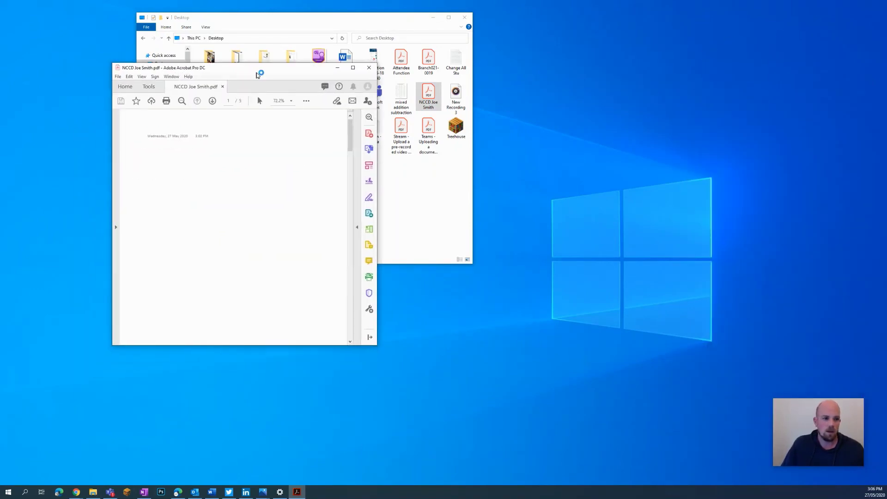
pyautogui.scroll(-5, 236, 160)
pyautogui.scroll(-15, 237, 160)
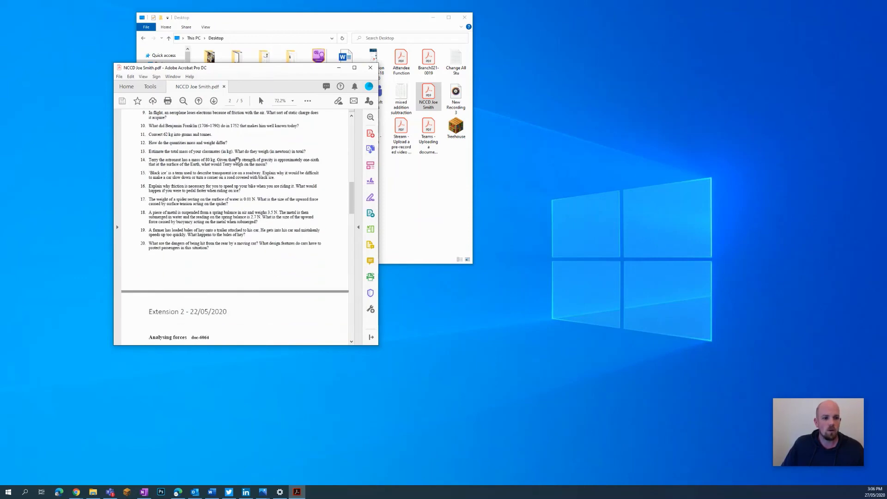
pyautogui.scroll(-6, 235, 160)
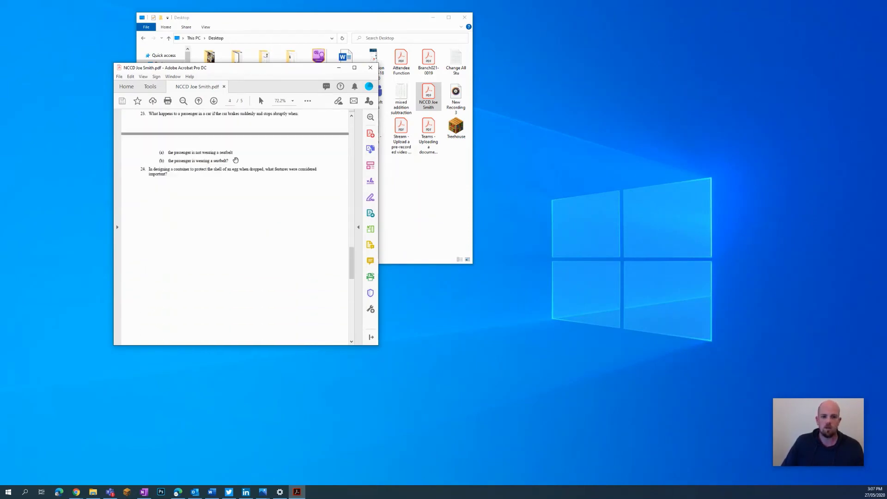